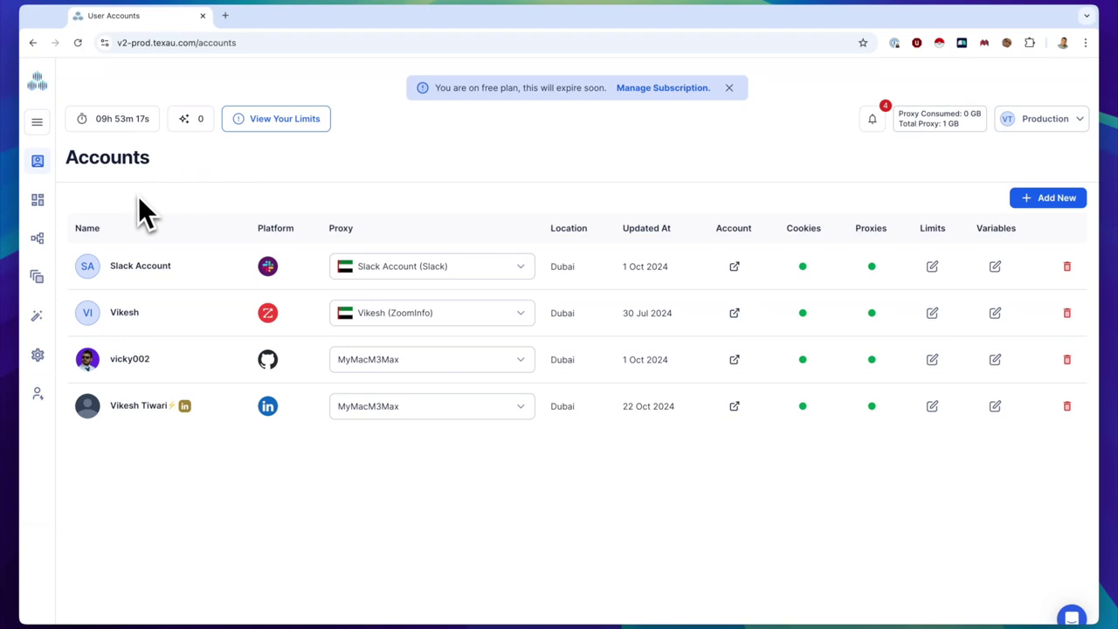
Review the plan's remaining limits and organization proxy information, and close the overview.
{"action": "mouse_move", "coordinate": [57, 206]}
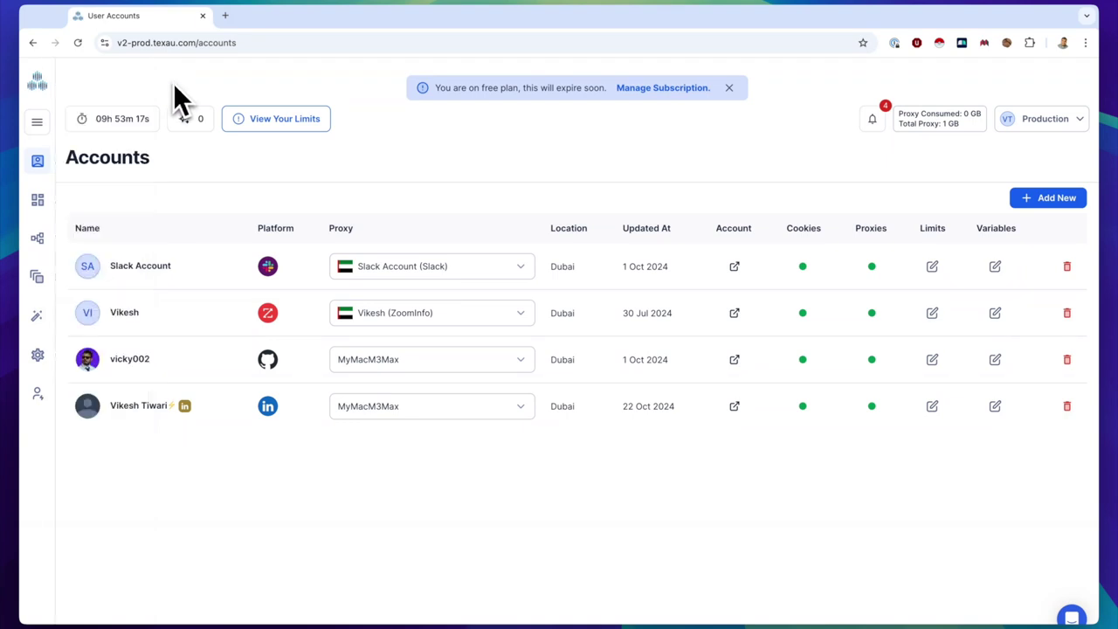
{"action": "left_click", "coordinate": [269, 128]}
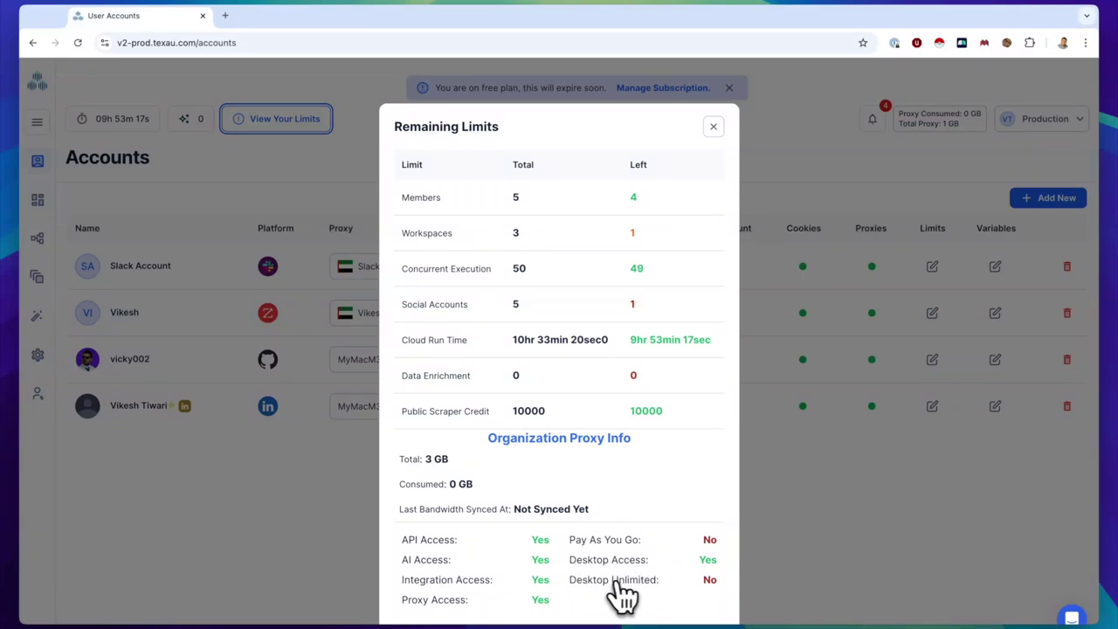
{"action": "left_click", "coordinate": [284, 162]}
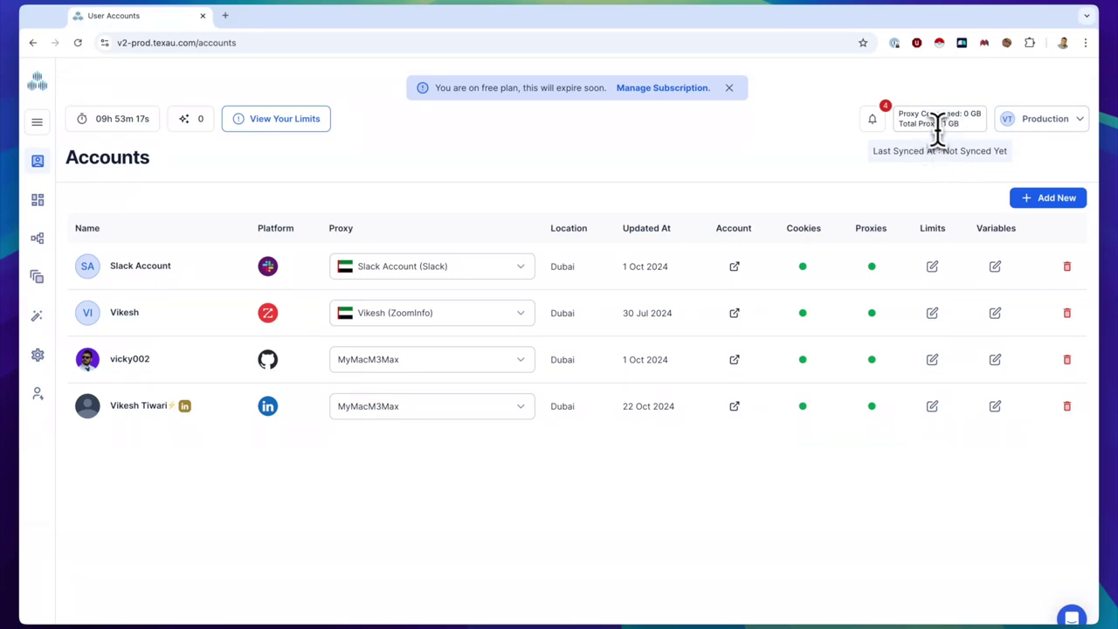
Examine the workspace's total and consumed proxy bandwidth and its last sync status.
{"action": "left_click_drag", "start_coordinate": [944, 124], "coordinate": [970, 127]}
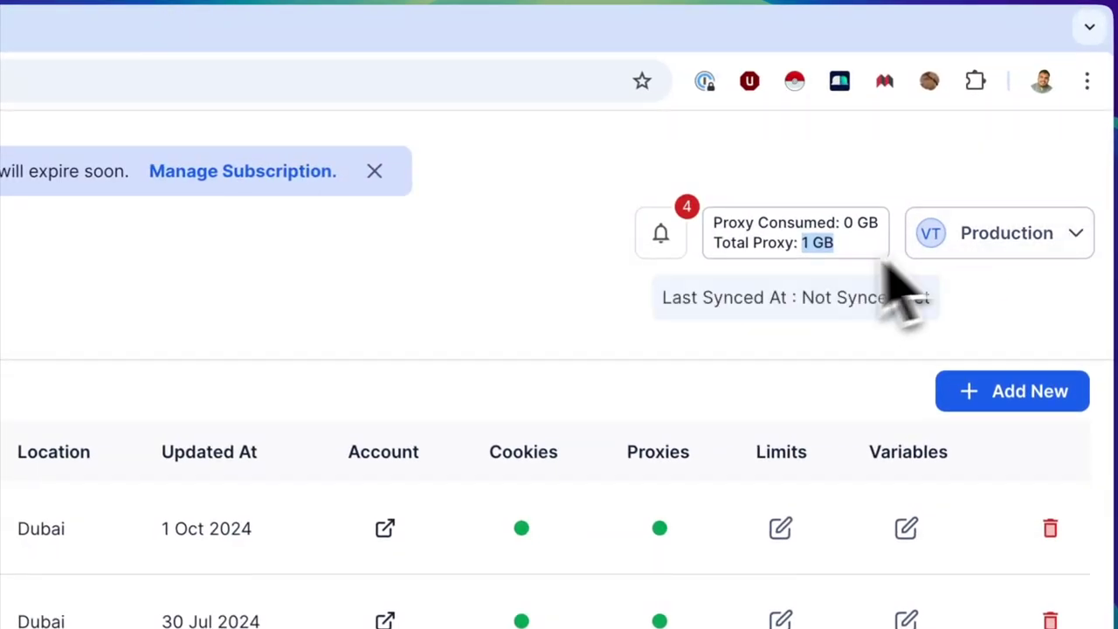
{"action": "left_click", "coordinate": [751, 244]}
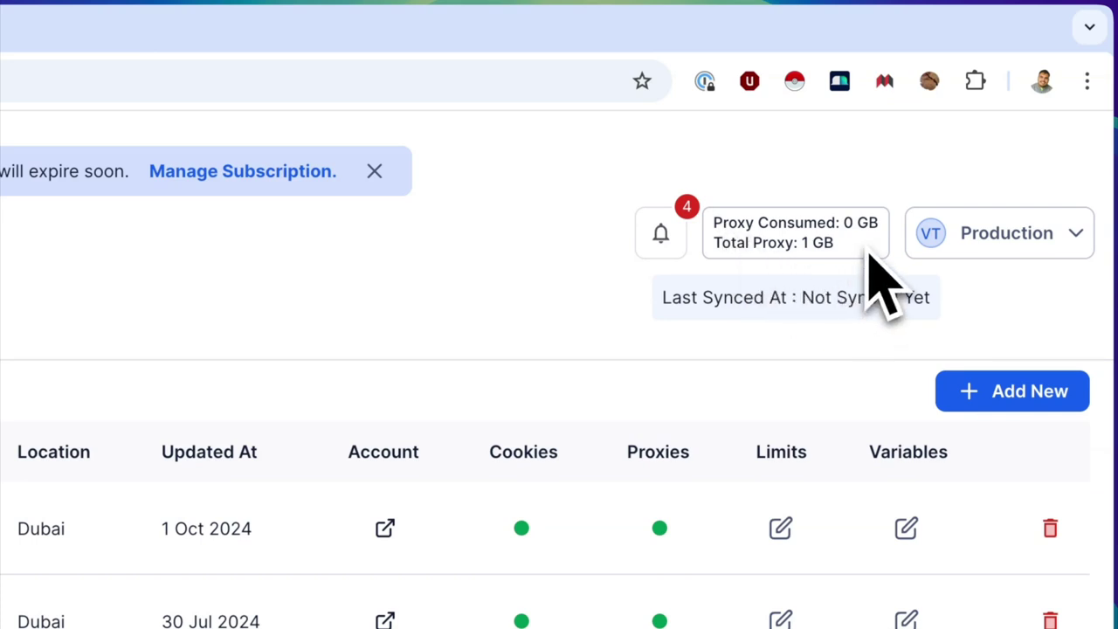
{"action": "left_click", "coordinate": [974, 249]}
{"action": "left_click", "coordinate": [976, 246]}
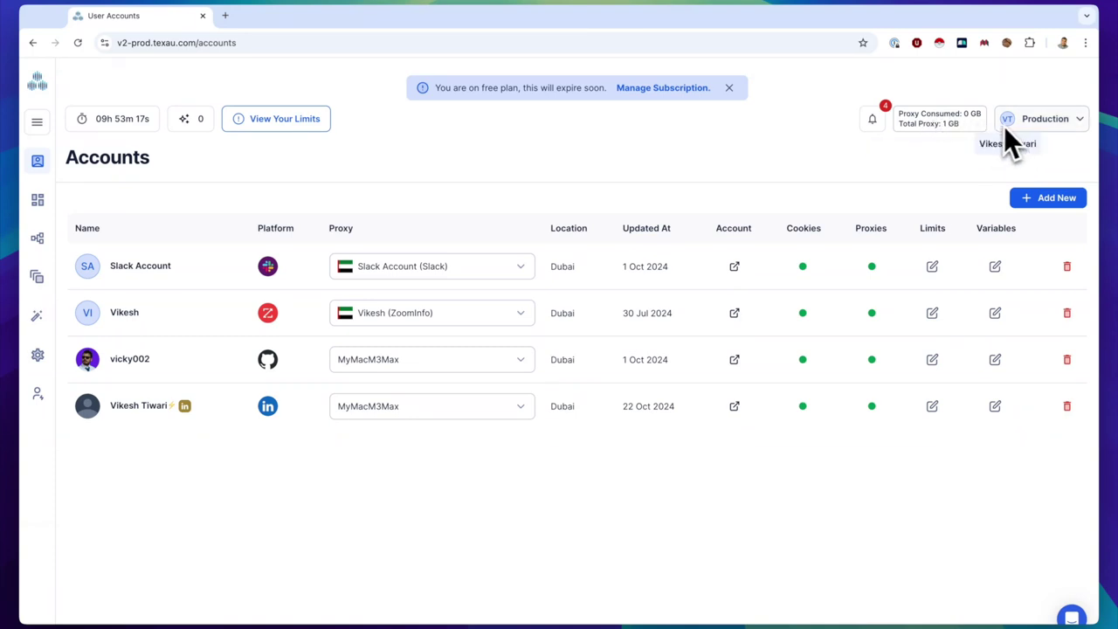
{"action": "left_click_drag", "start_coordinate": [900, 114], "coordinate": [937, 116]}
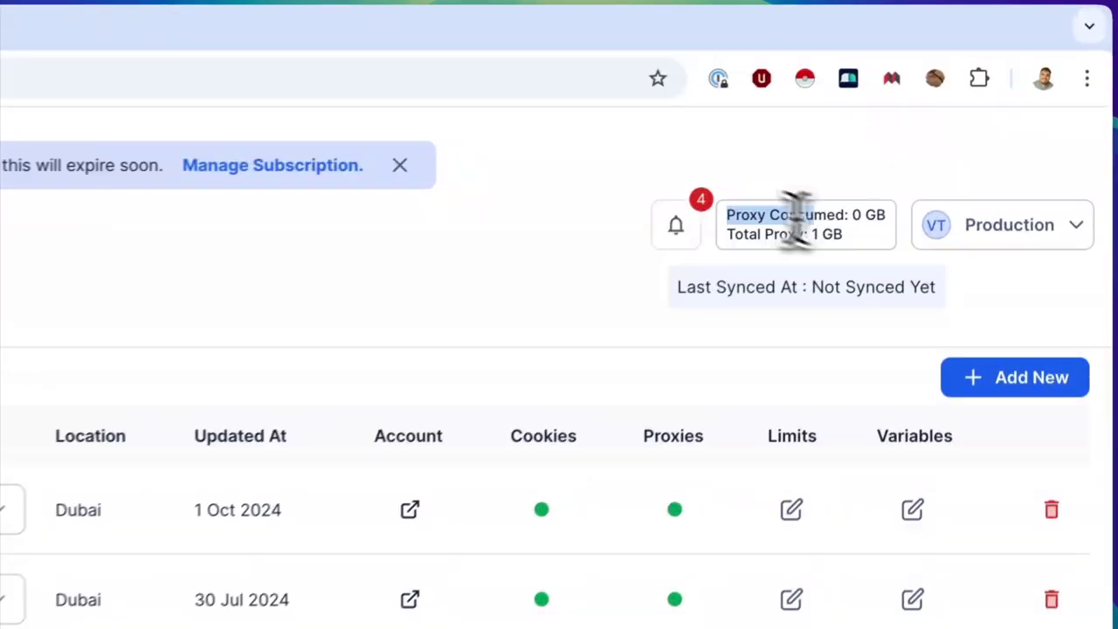
{"action": "left_click_drag", "start_coordinate": [797, 219], "coordinate": [892, 228]}
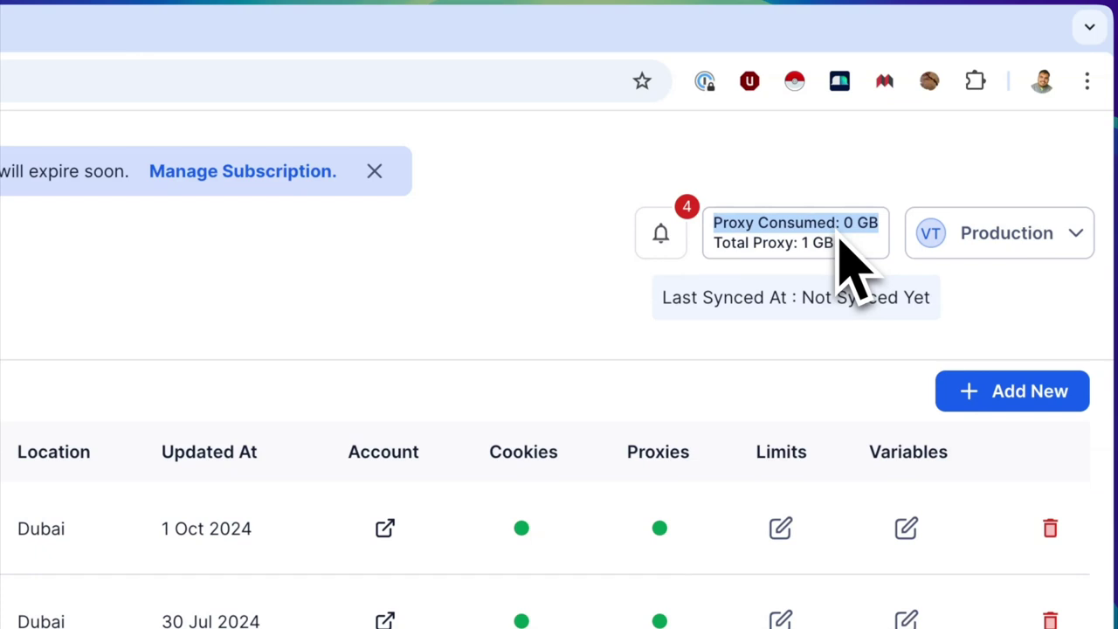
{"action": "left_click", "coordinate": [851, 282]}
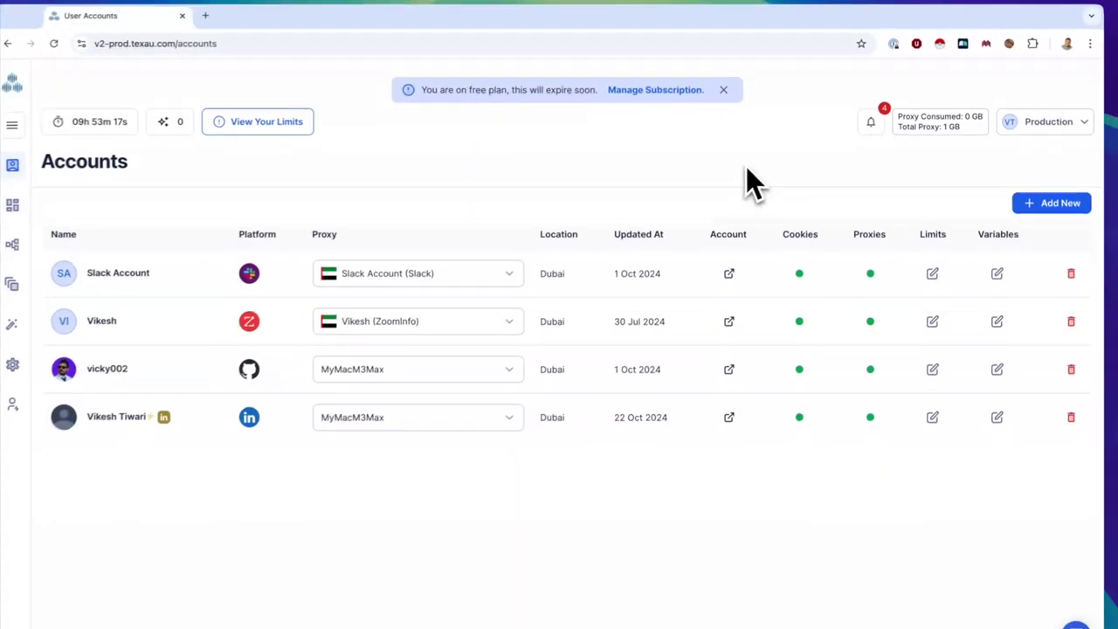
{"action": "mouse_move", "coordinate": [917, 127]}
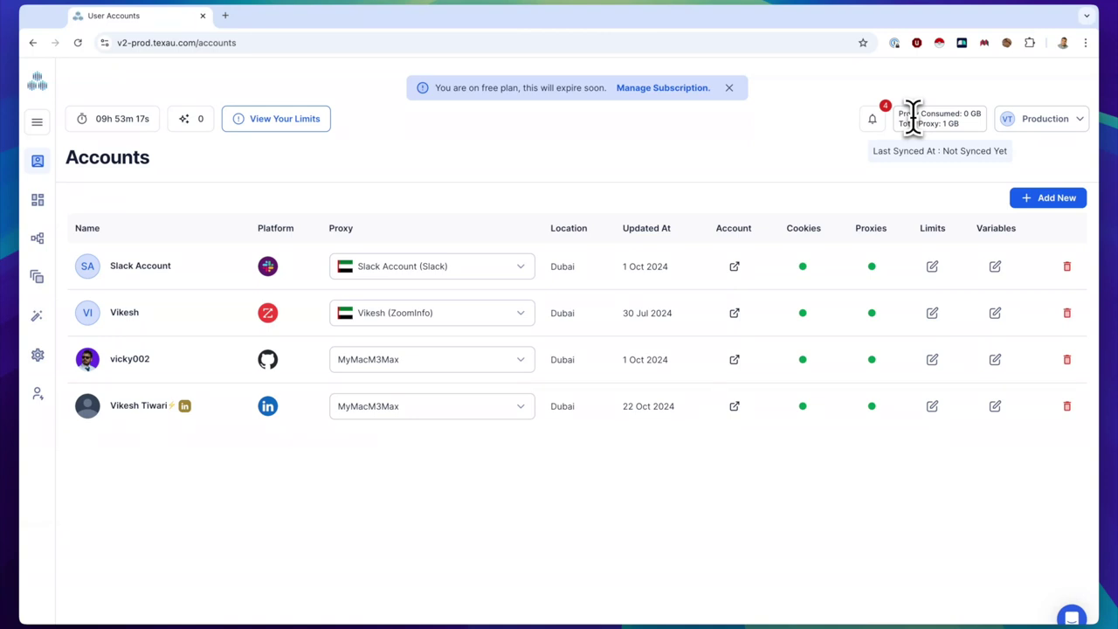
{"action": "left_click_drag", "start_coordinate": [900, 115], "coordinate": [982, 119]}
Check the Slack account's proxy options, and select the MyMacM3Max desktop as the LinkedIn account's proxy.
{"action": "mouse_move", "coordinate": [42, 211]}
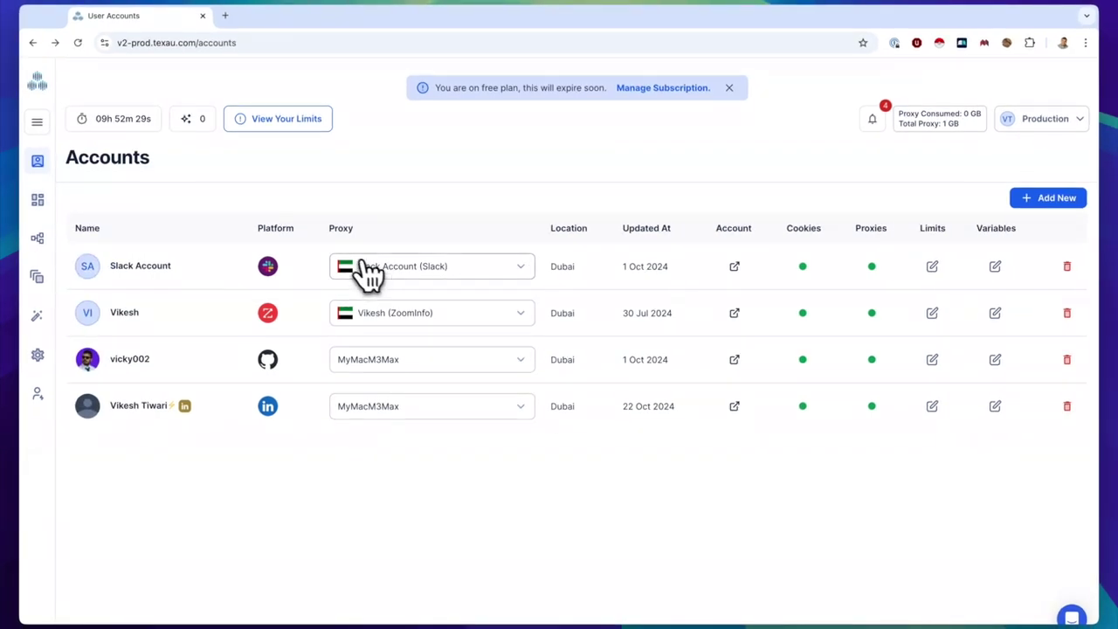
{"action": "left_click", "coordinate": [373, 284]}
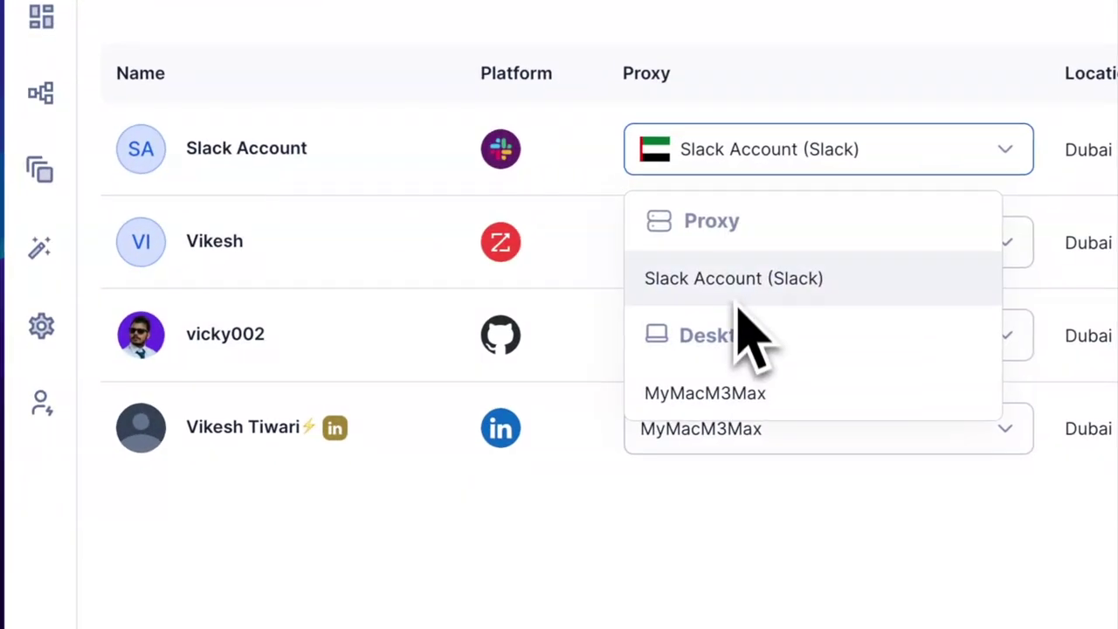
{"action": "left_click", "coordinate": [599, 503]}
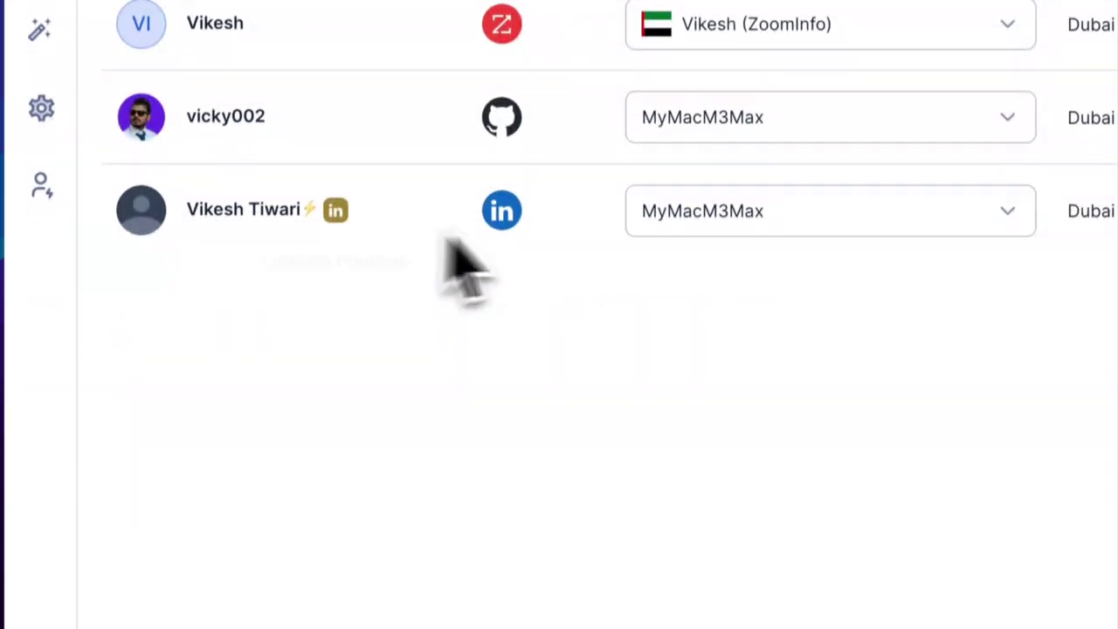
{"action": "left_click", "coordinate": [712, 208]}
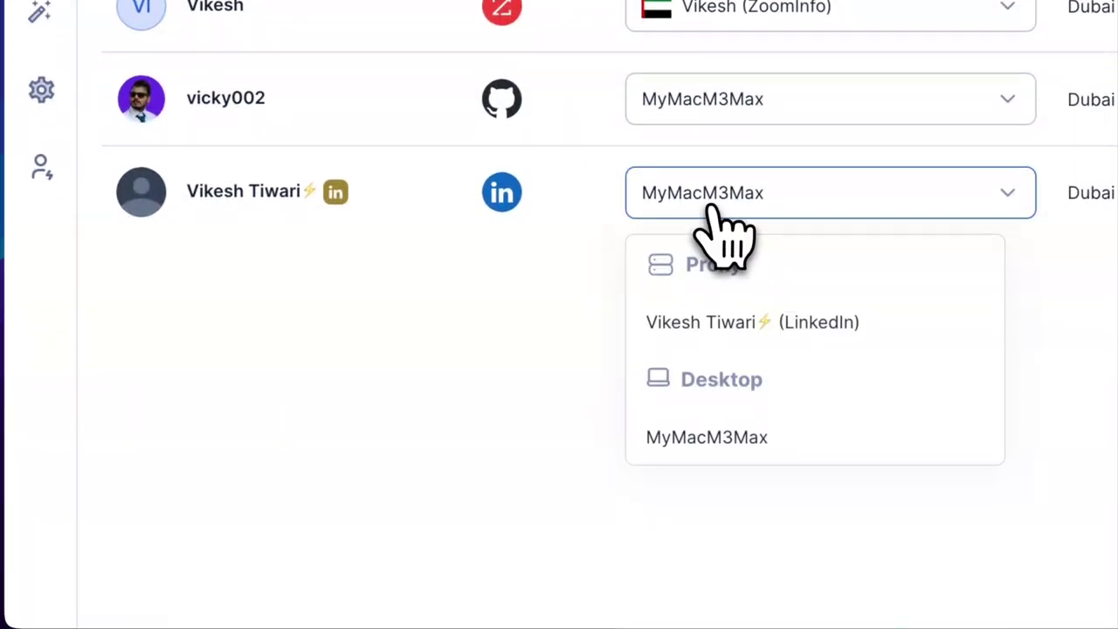
{"action": "left_click", "coordinate": [718, 438]}
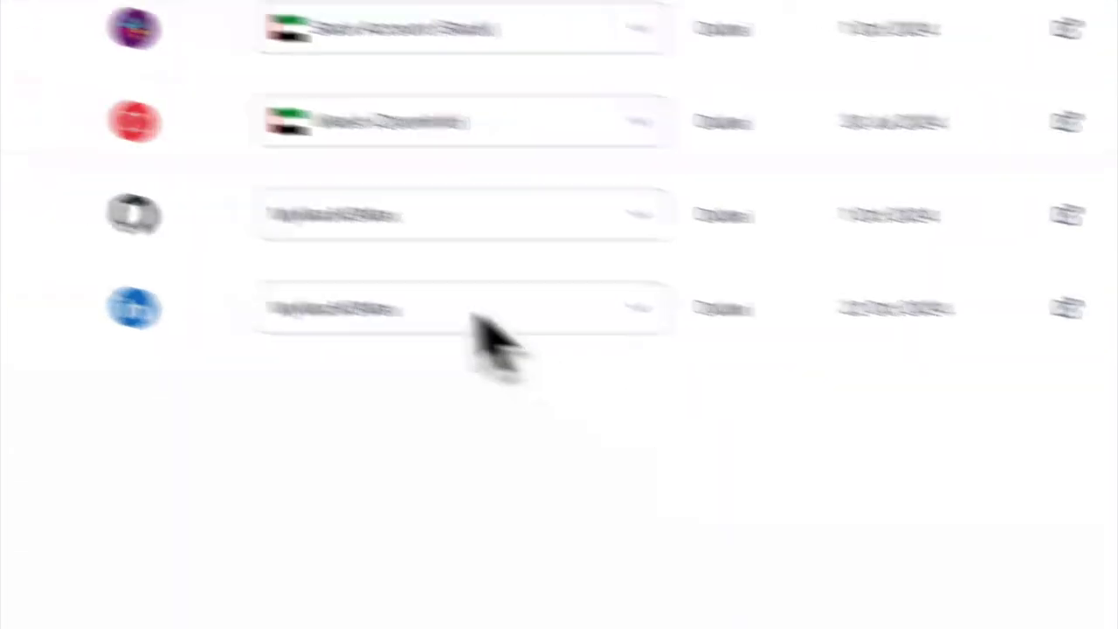
Open the LinkedIn Profile Activity Export automation from the Automation Store and choose the single input source.
{"action": "left_click", "coordinate": [62, 210]}
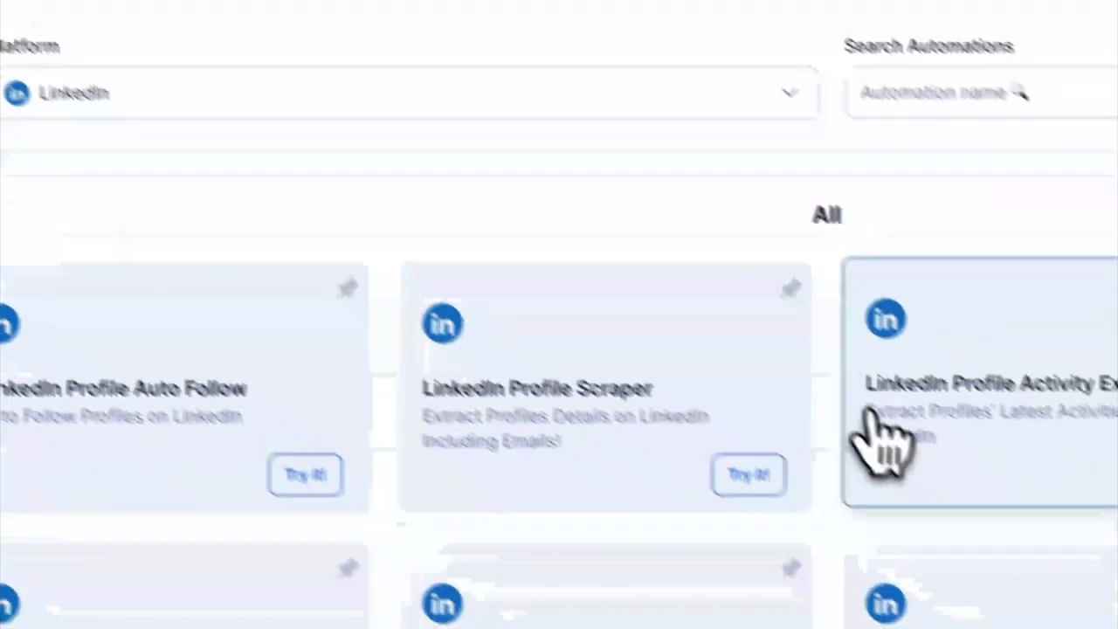
{"action": "left_click", "coordinate": [874, 419]}
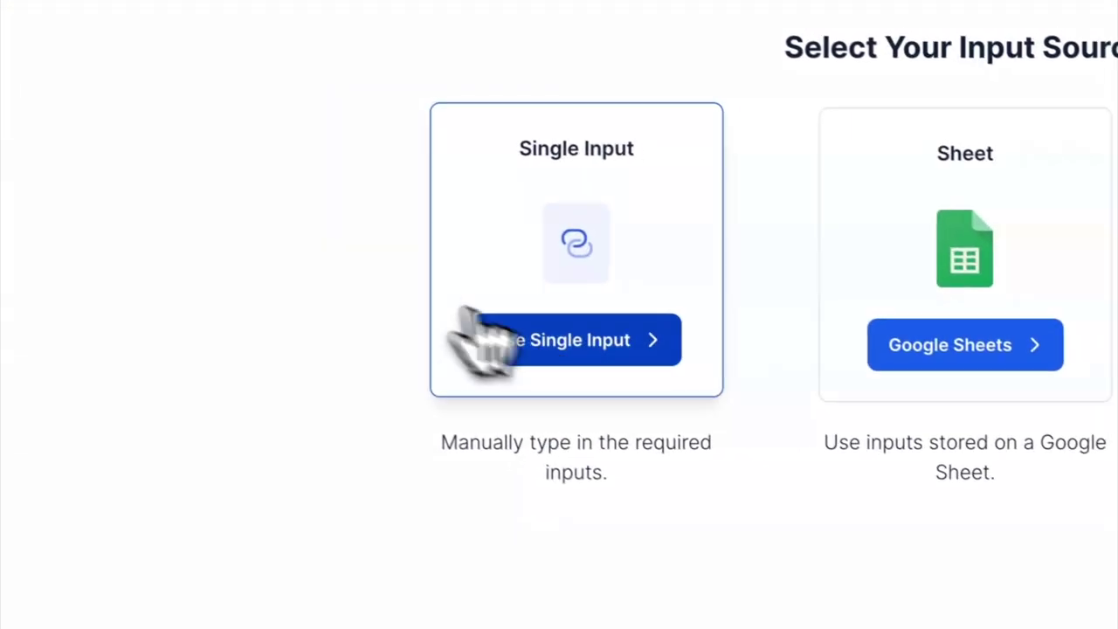
{"action": "left_click", "coordinate": [475, 337]}
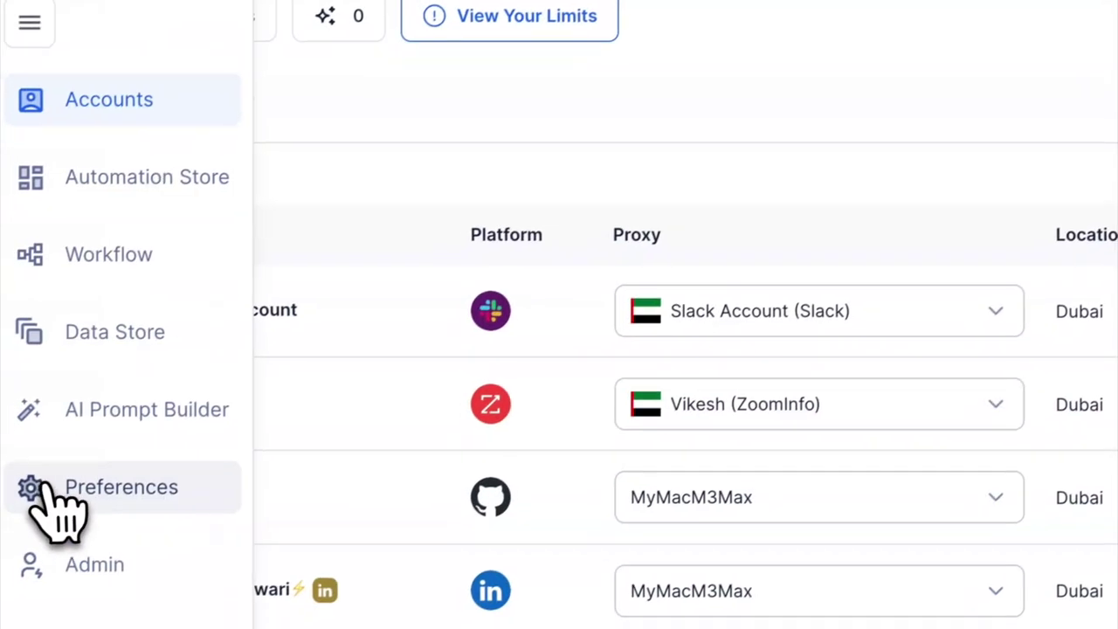
Go to the organization's subscription and billing preferences and open the add-on purchase options.
{"action": "left_click", "coordinate": [44, 482]}
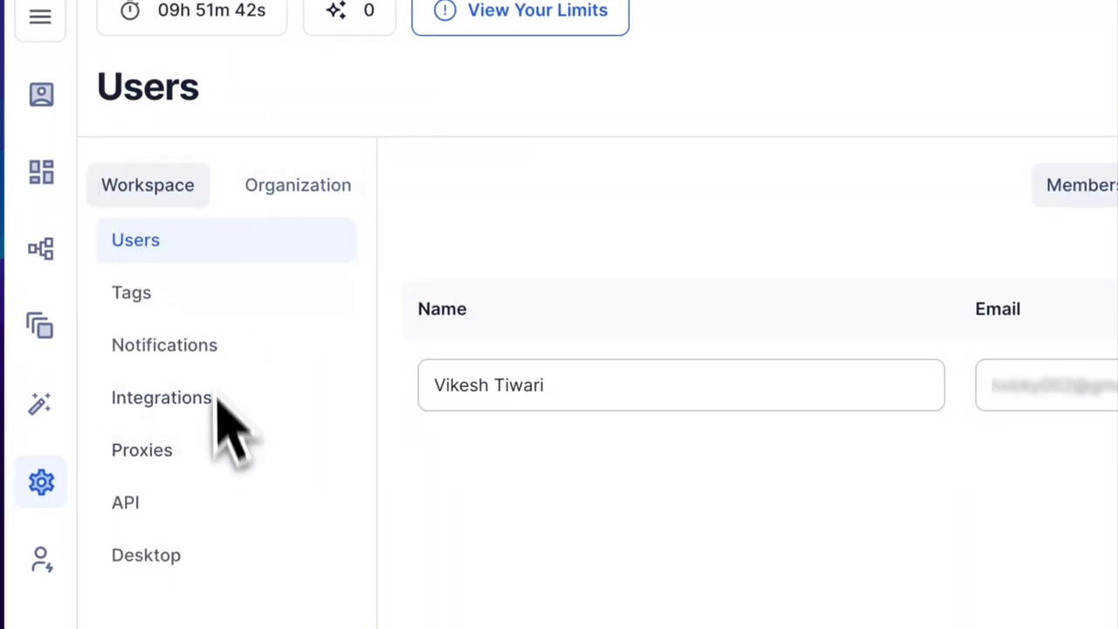
{"action": "left_click", "coordinate": [288, 187]}
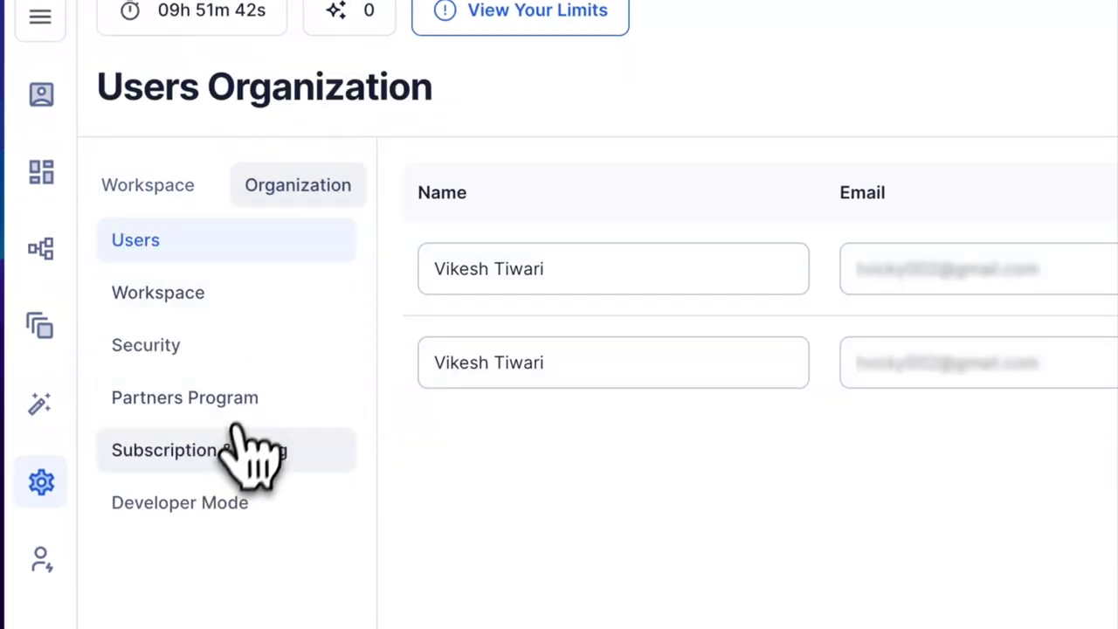
{"action": "left_click", "coordinate": [229, 450]}
{"action": "left_click", "coordinate": [528, 284]}
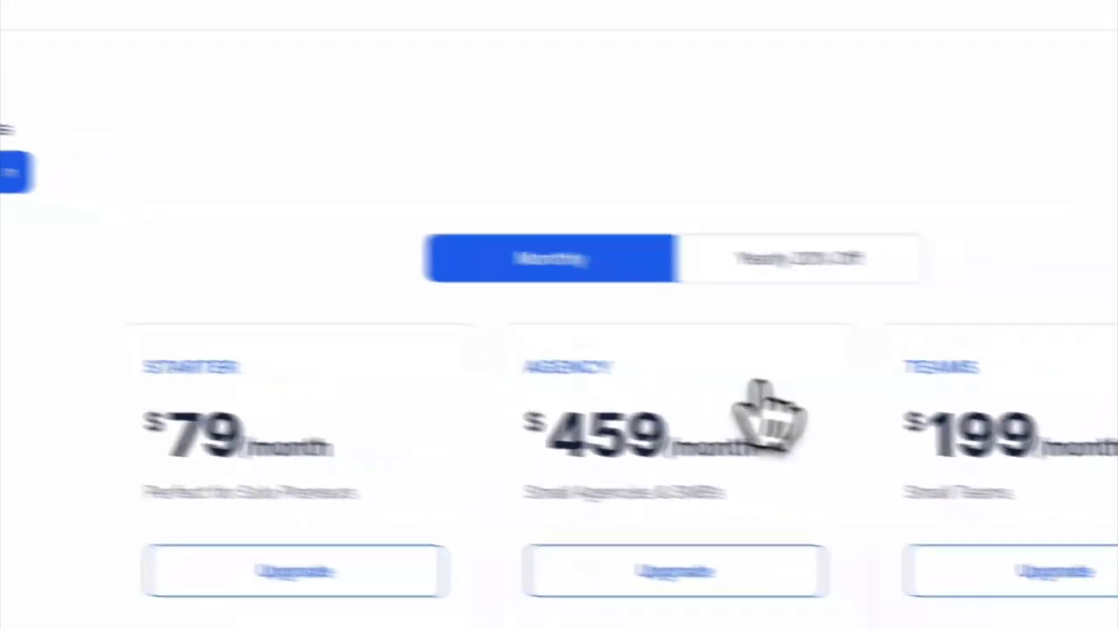
{"action": "left_click", "coordinate": [1078, 230]}
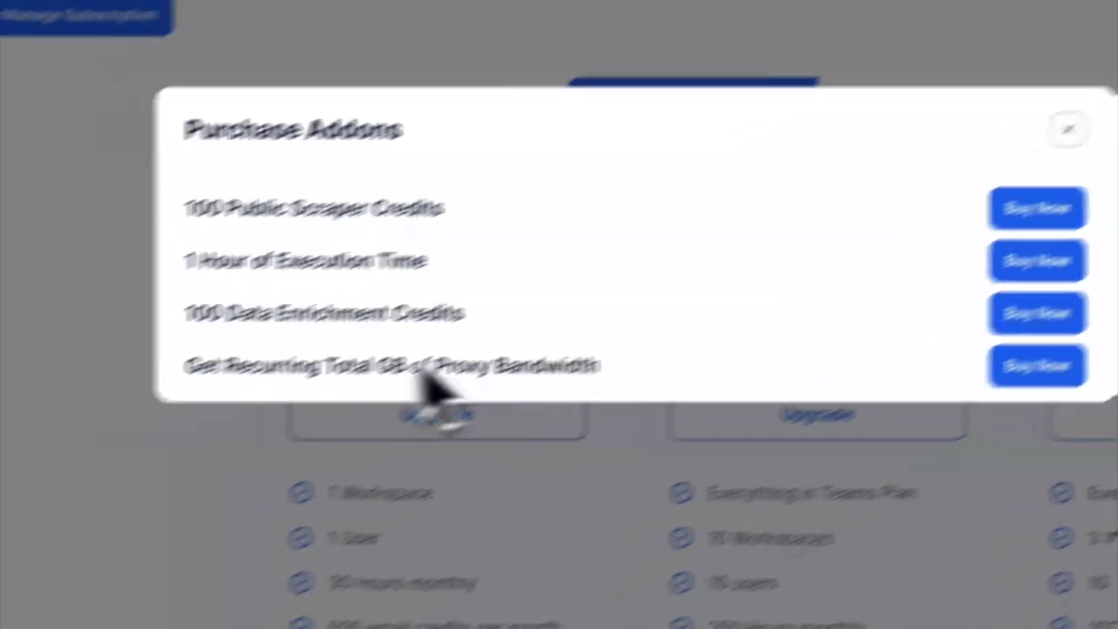
Start an order for the recurring proxy bandwidth add-on and set the 1 GB proxy bandwidth quantity to 10.
{"action": "left_click_drag", "start_coordinate": [184, 375], "coordinate": [572, 399]}
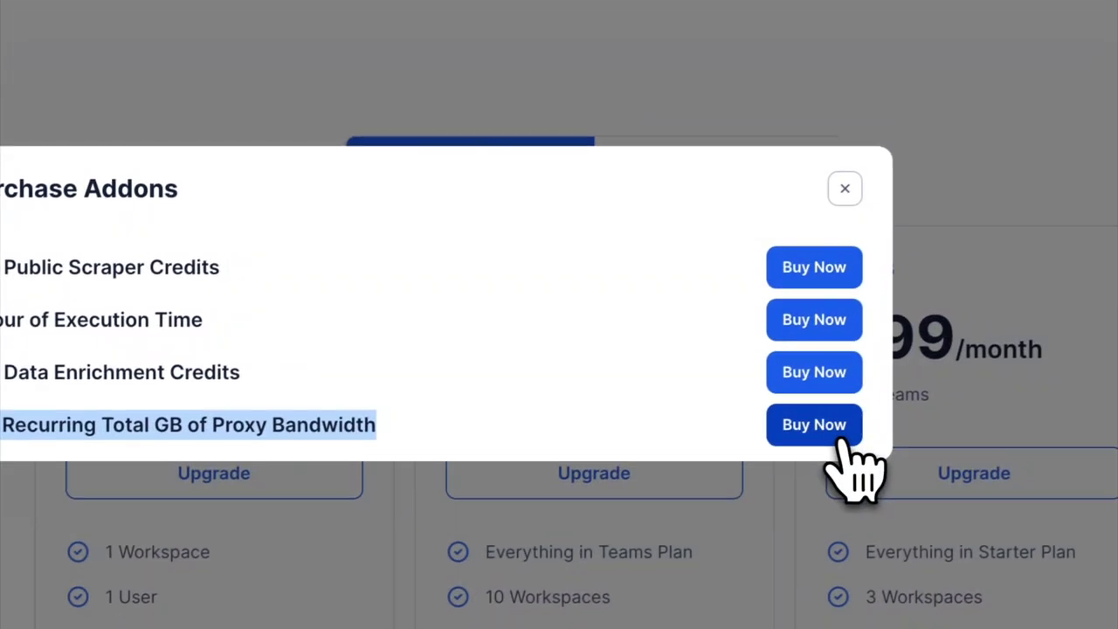
{"action": "left_click", "coordinate": [1116, 312]}
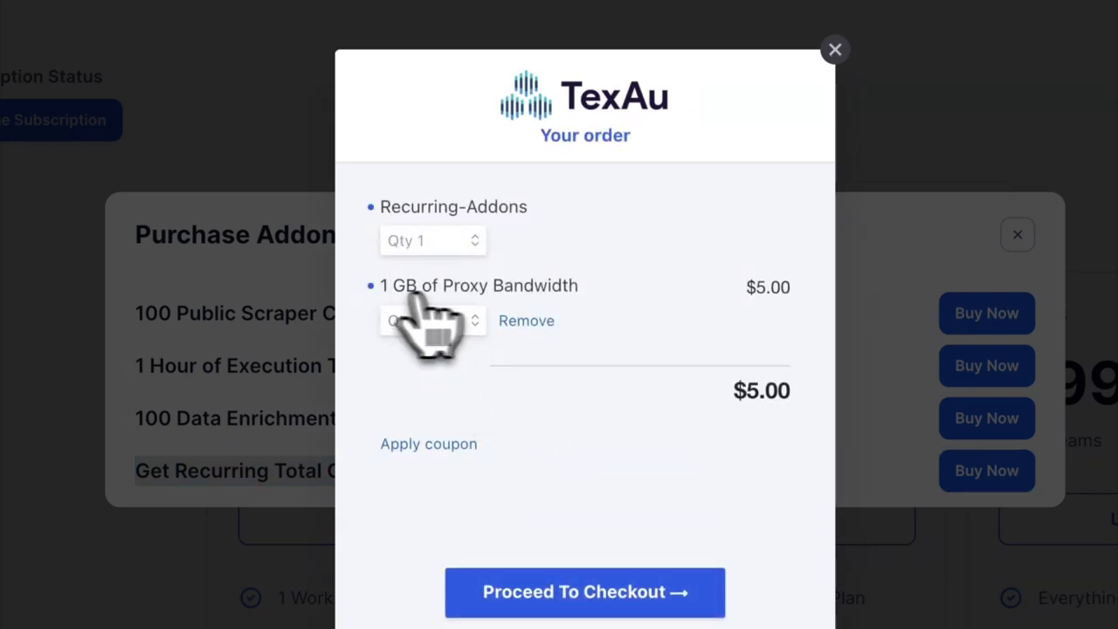
{"action": "left_click", "coordinate": [428, 322]}
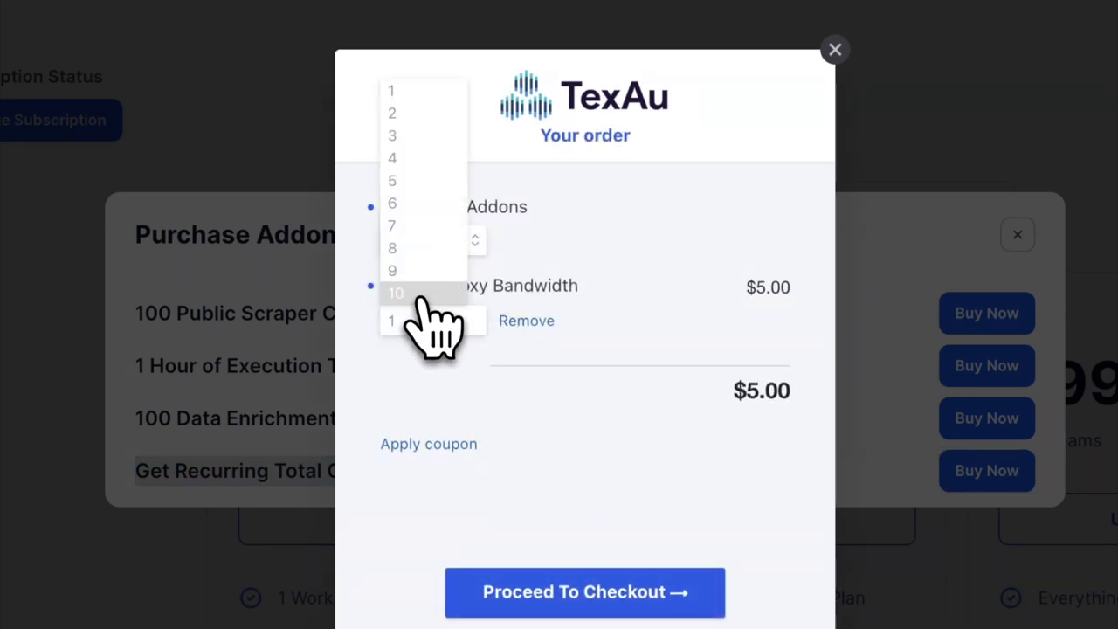
{"action": "left_click", "coordinate": [419, 293]}
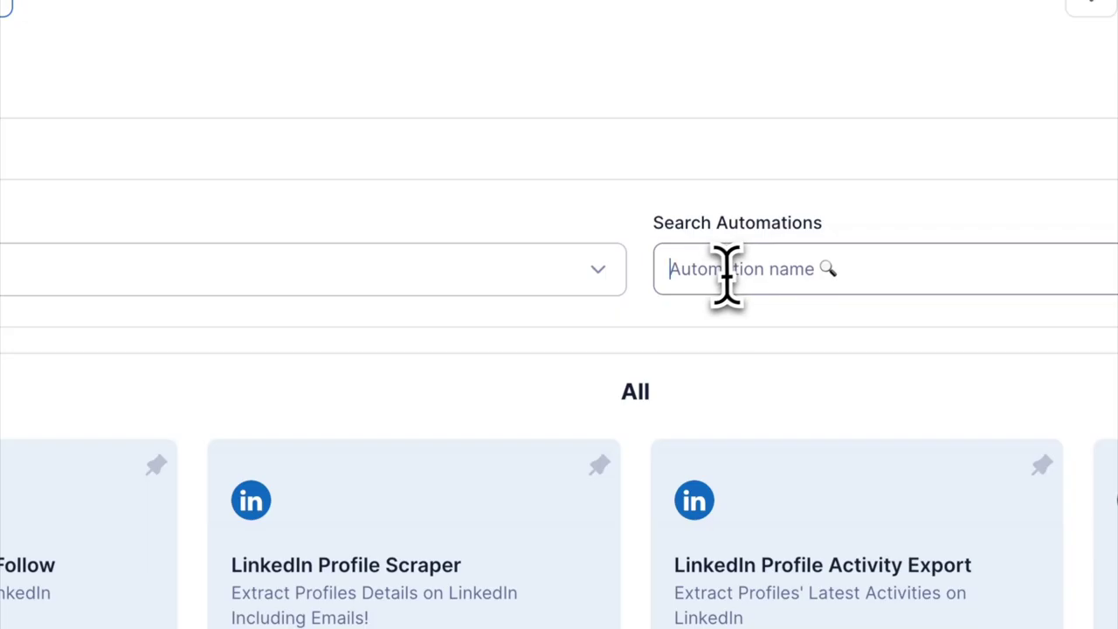
Search the LinkedIn automations for "ins", view the LinkedIn Company Alumni Insights Extractor's input sources, and return to the store.
{"action": "left_click", "coordinate": [724, 271]}
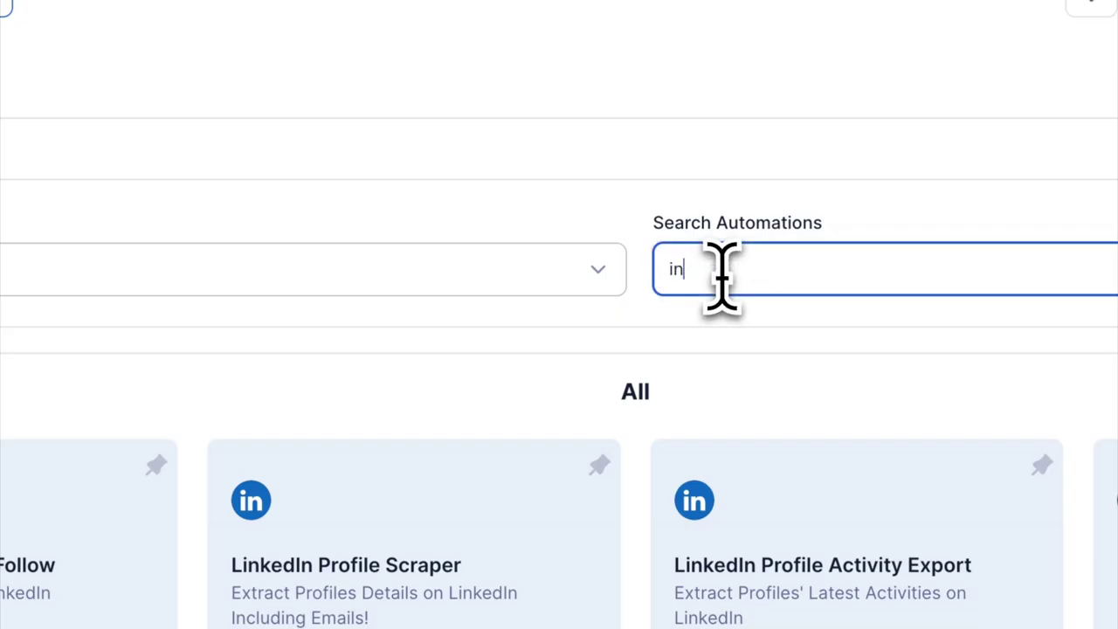
{"action": "type", "text": "ins"}
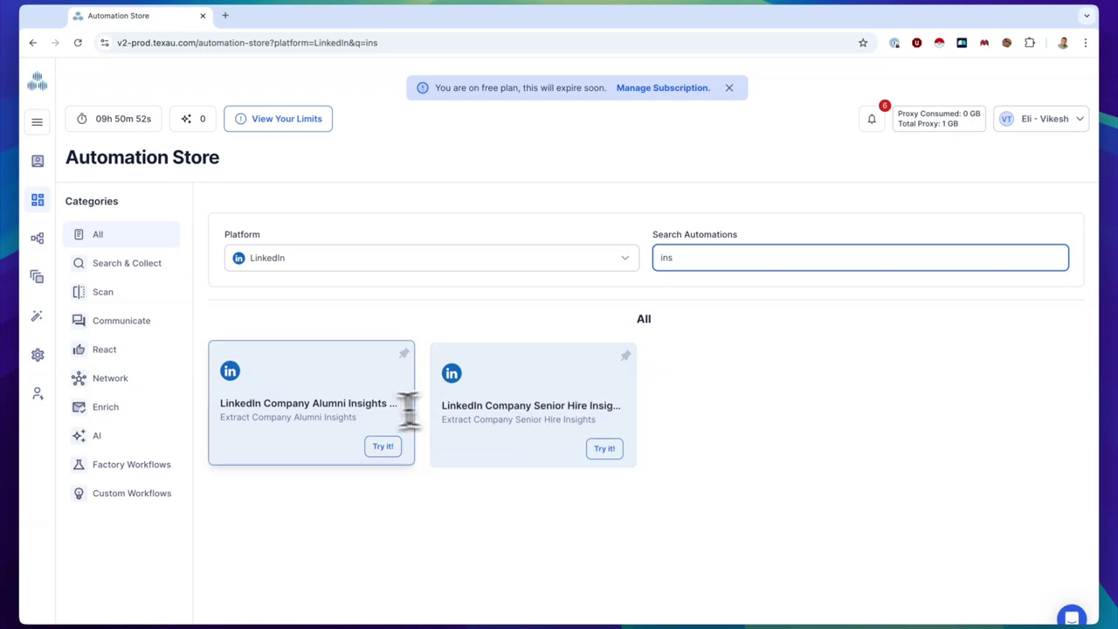
{"action": "left_click", "coordinate": [394, 381]}
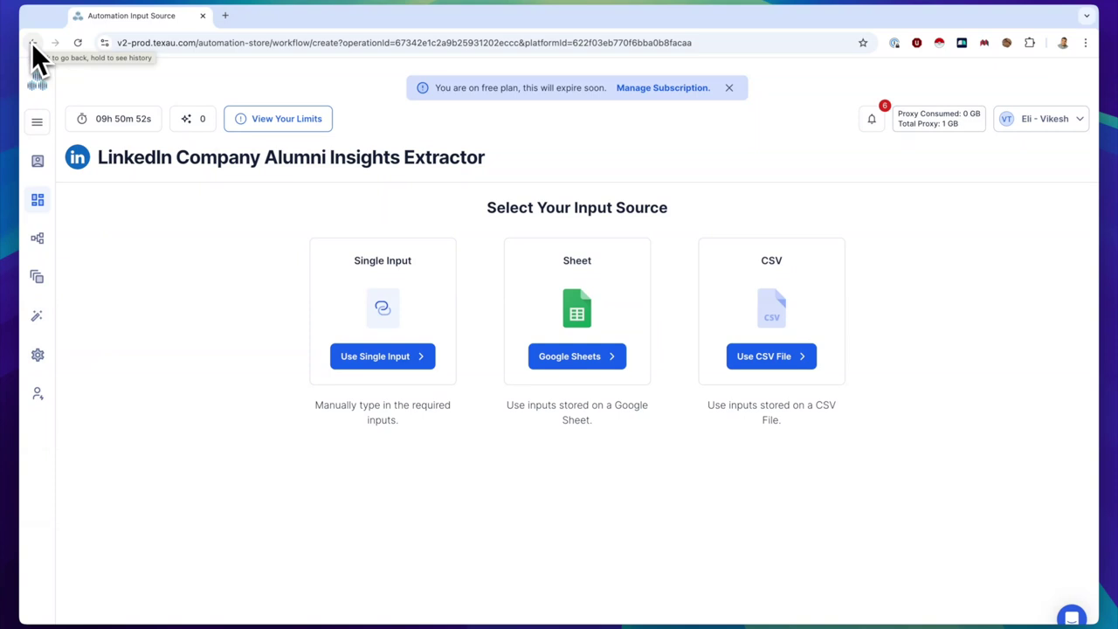
{"action": "left_click", "coordinate": [32, 43]}
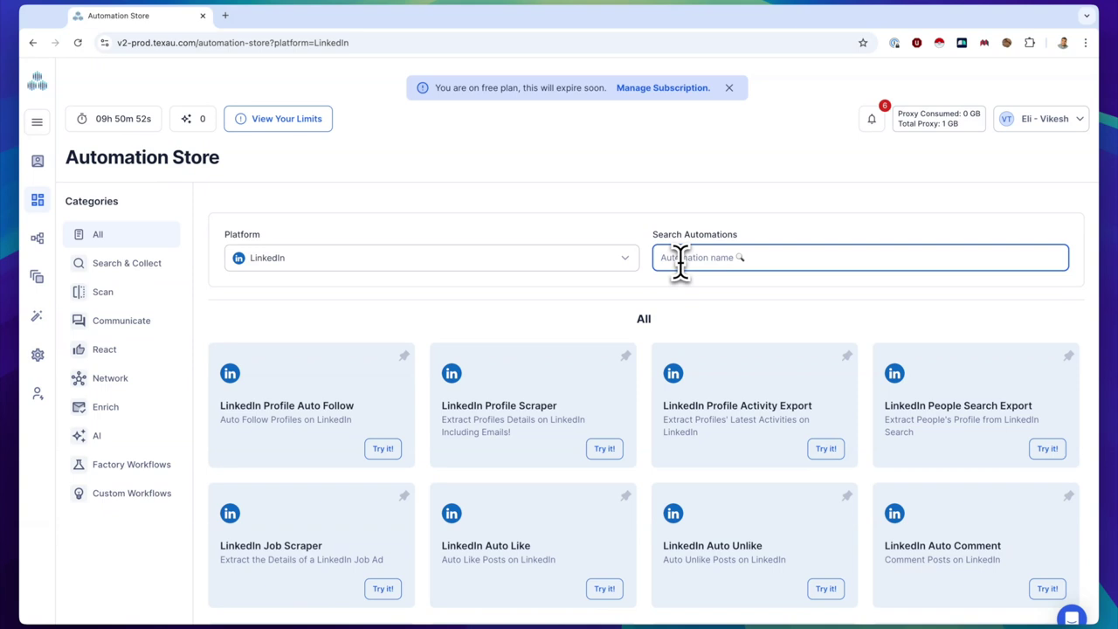
Search the LinkedIn automations for "senior" and clear the search.
{"action": "type", "text": "senior"}
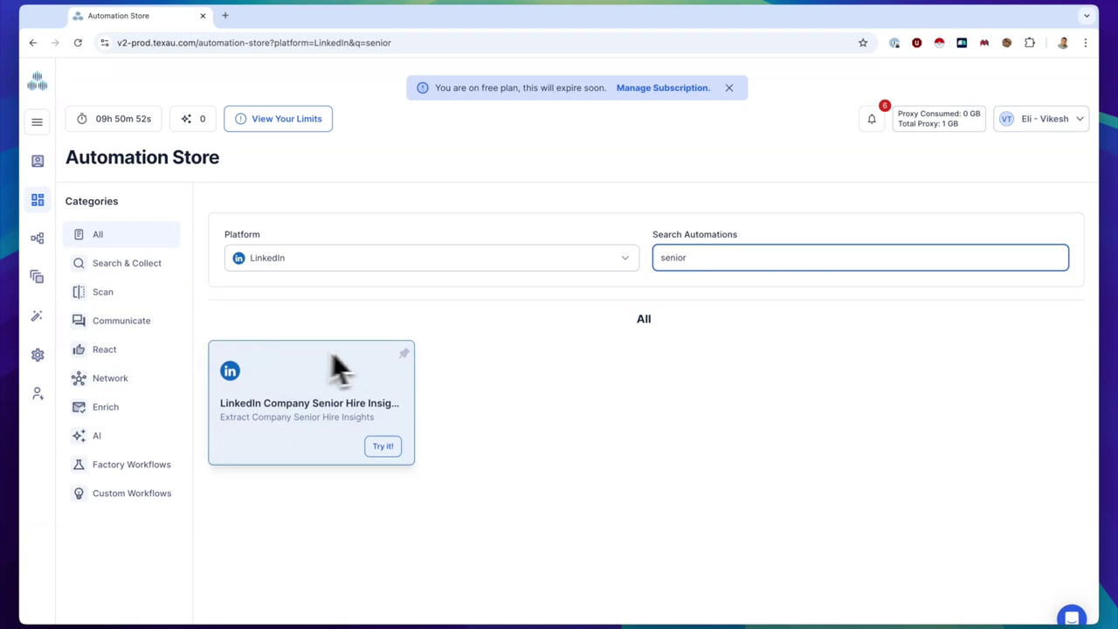
{"action": "double_click", "coordinate": [669, 258]}
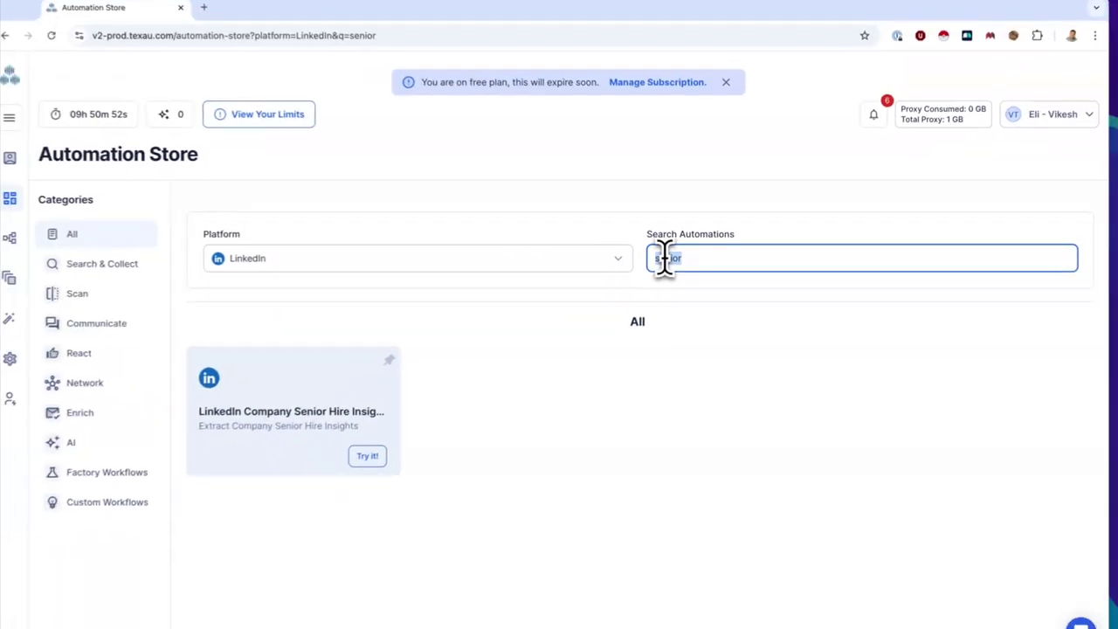
{"action": "key", "text": "BackSpace"}
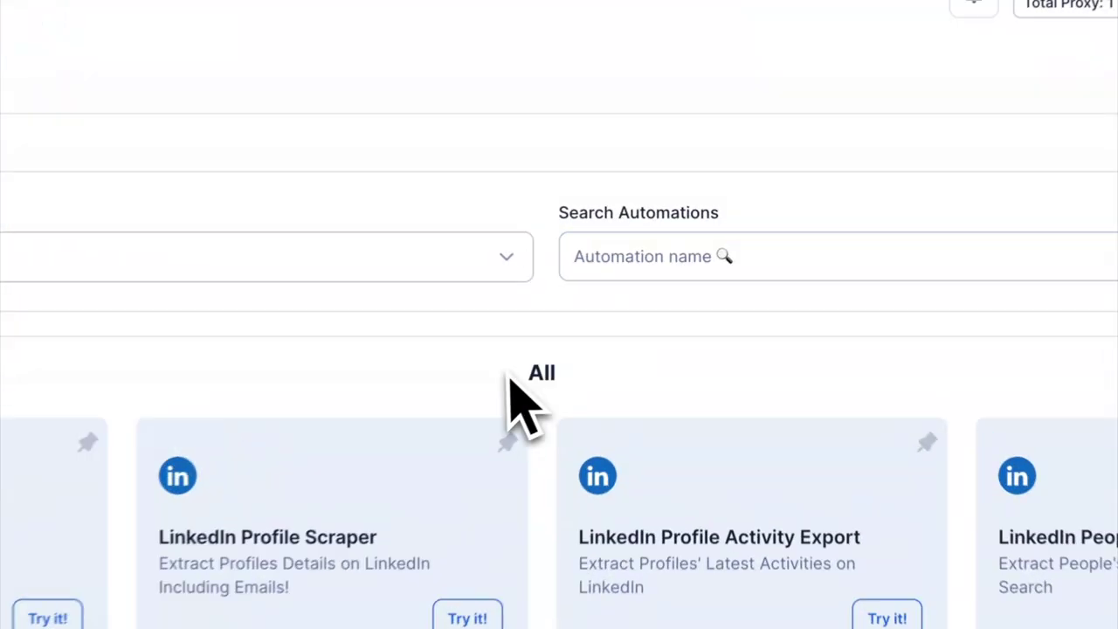
Search the LinkedIn automations for "insigh".
{"action": "left_click", "coordinate": [601, 257]}
{"action": "type", "text": "ins"}
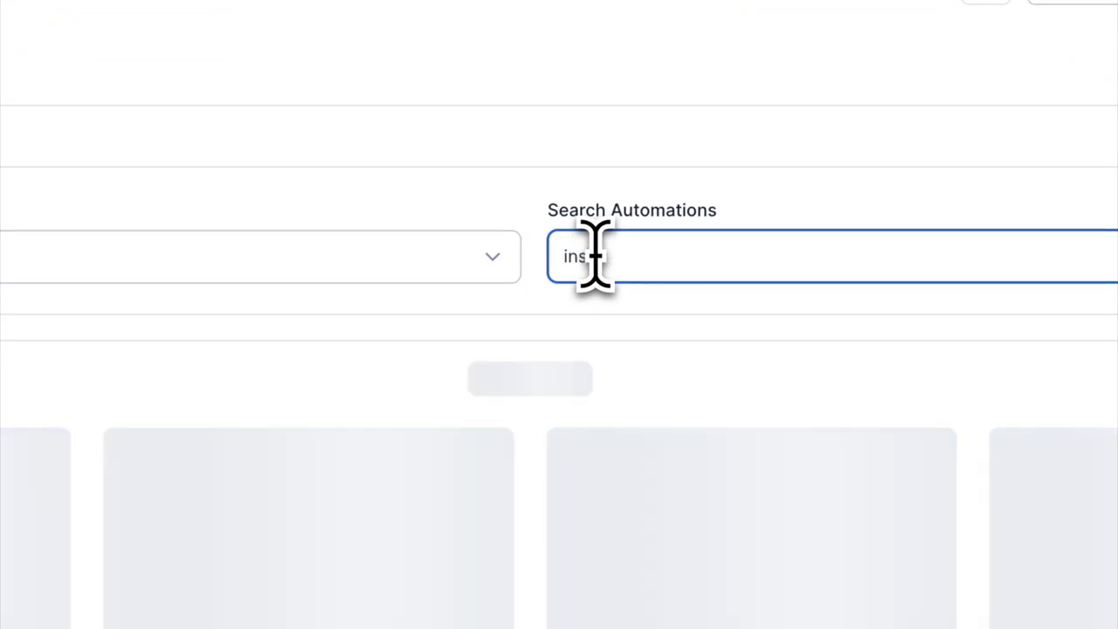
{"action": "type", "text": "igh"}
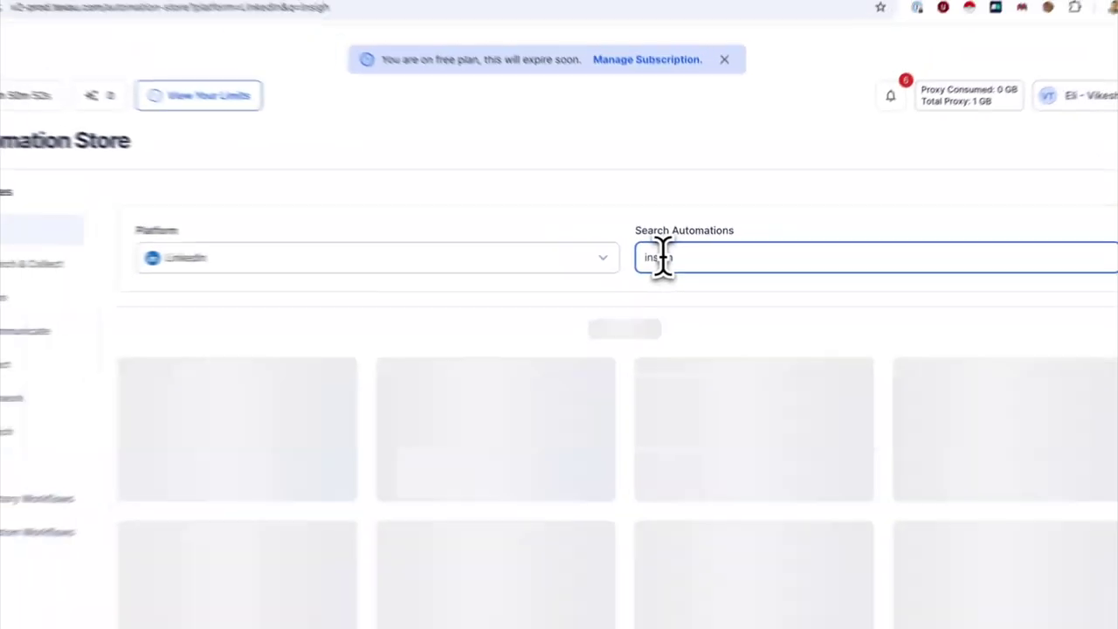